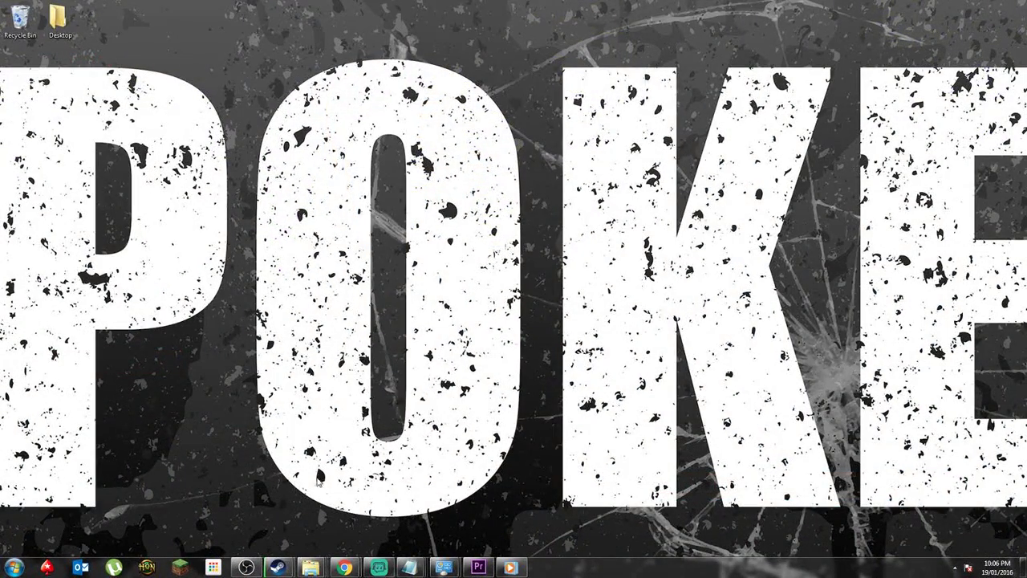
Step: Switch to Steam and open the properties of DayZ in the game library
{"action": "mouse_move", "coordinate": [278, 568]}
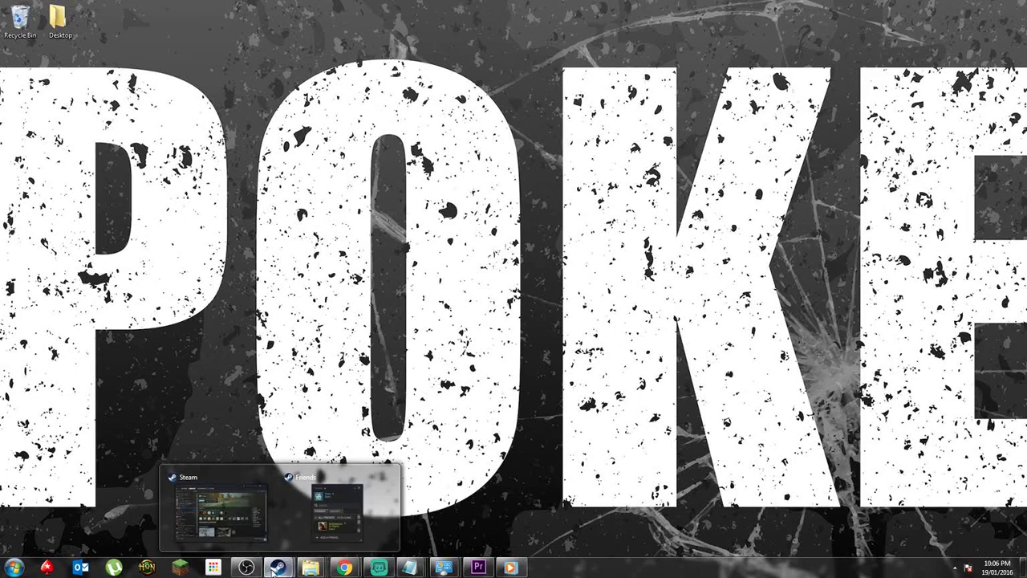
{"action": "left_click", "coordinate": [242, 509]}
{"action": "mouse_move", "coordinate": [351, 93]}
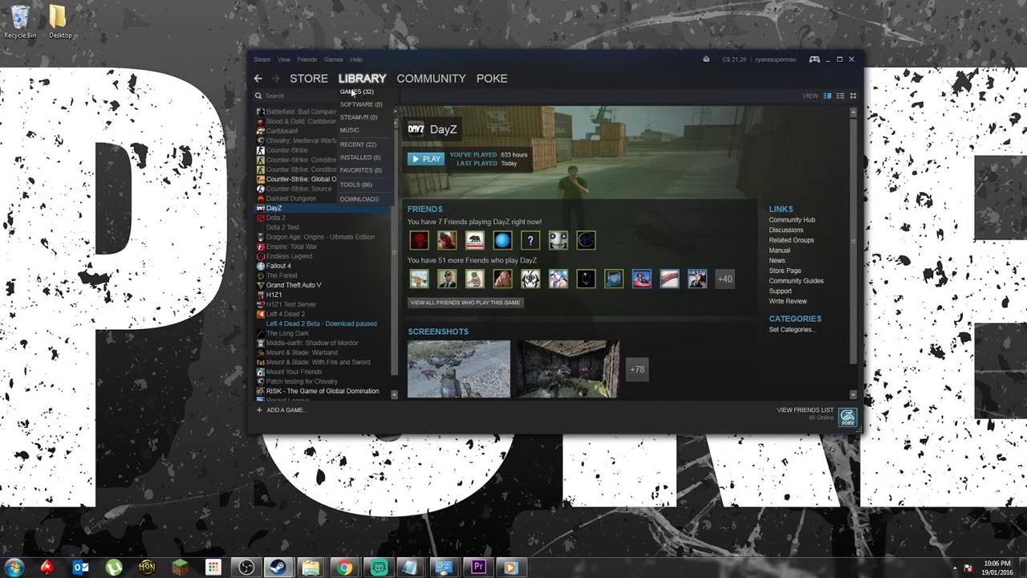
{"action": "right_click", "coordinate": [286, 207]}
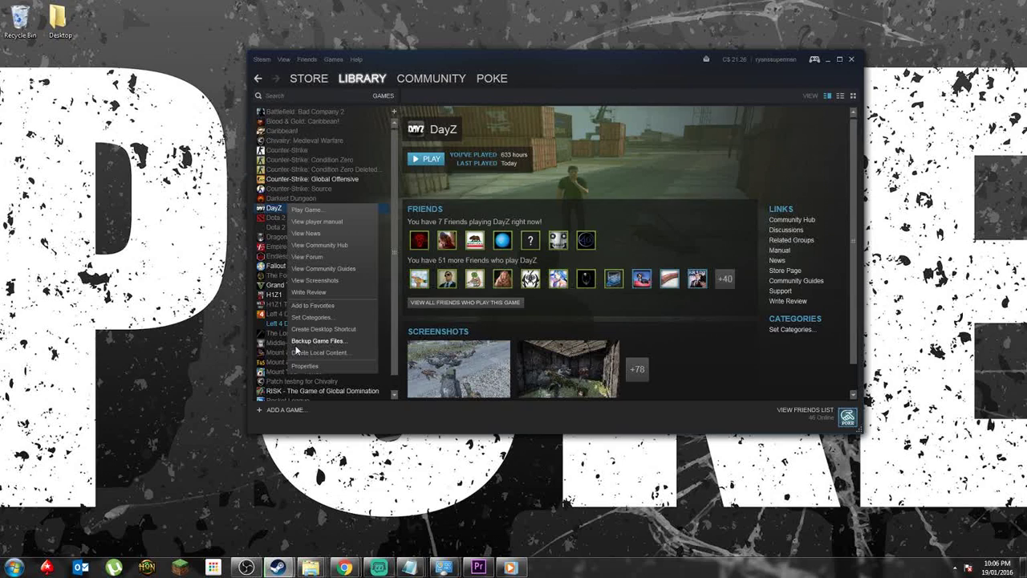
{"action": "left_click", "coordinate": [299, 368]}
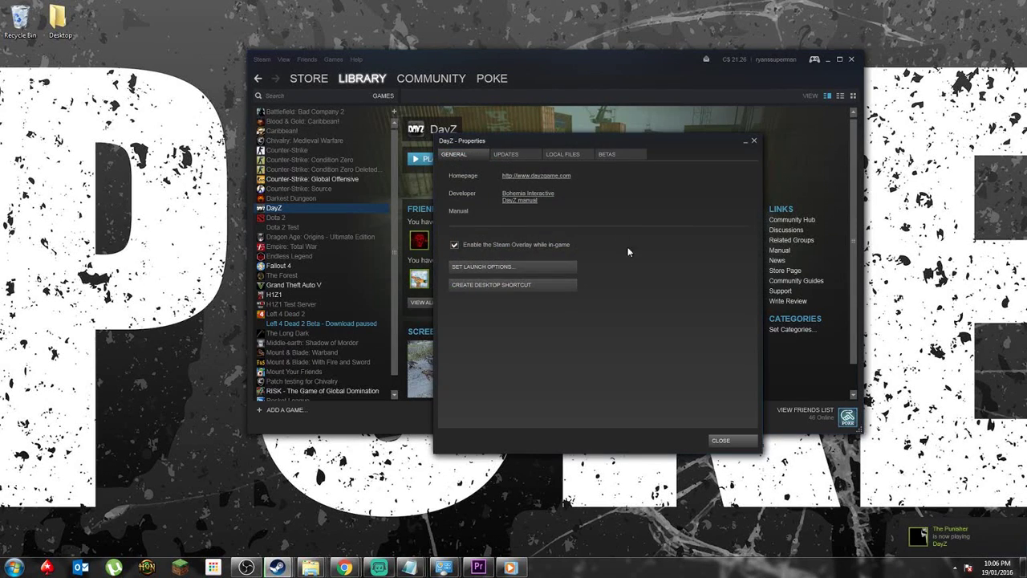
Step: Set DayZ's launch options to -newui and close the game's properties
{"action": "left_click", "coordinate": [506, 267]}
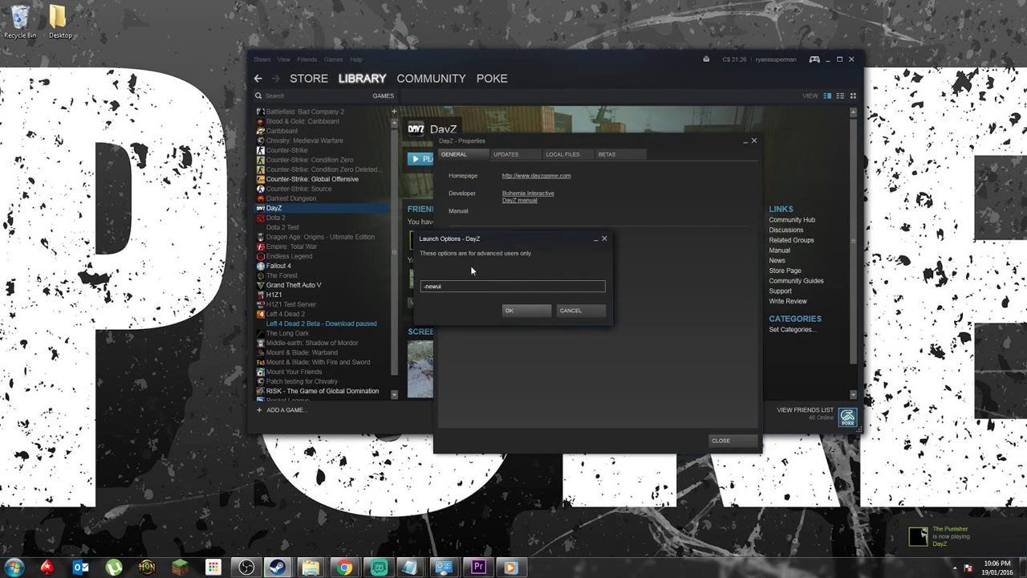
{"action": "key", "text": "ctrl+a"}
{"action": "key", "text": "BackSpace"}
{"action": "type", "text": "-newui"}
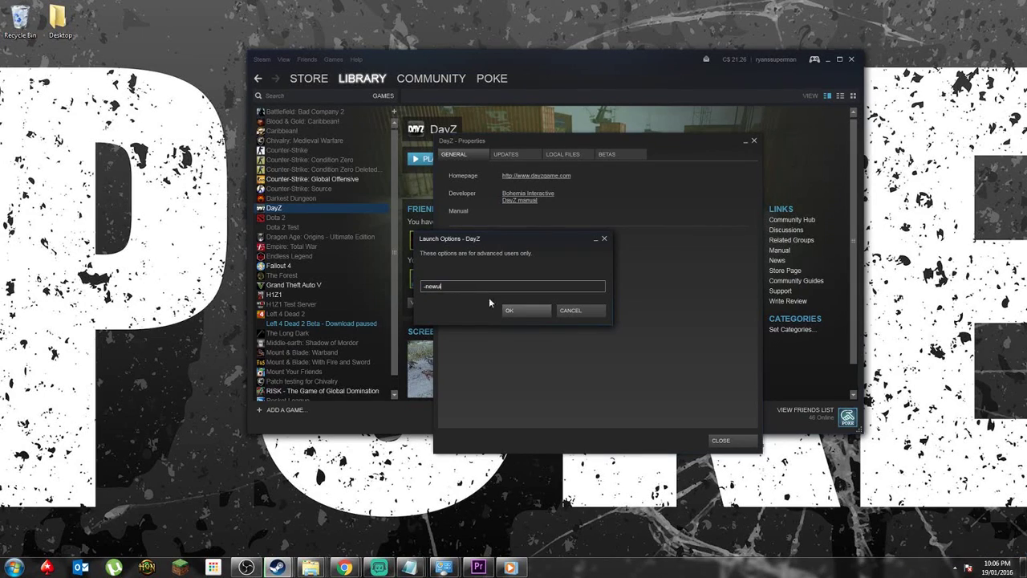
{"action": "left_click", "coordinate": [512, 313]}
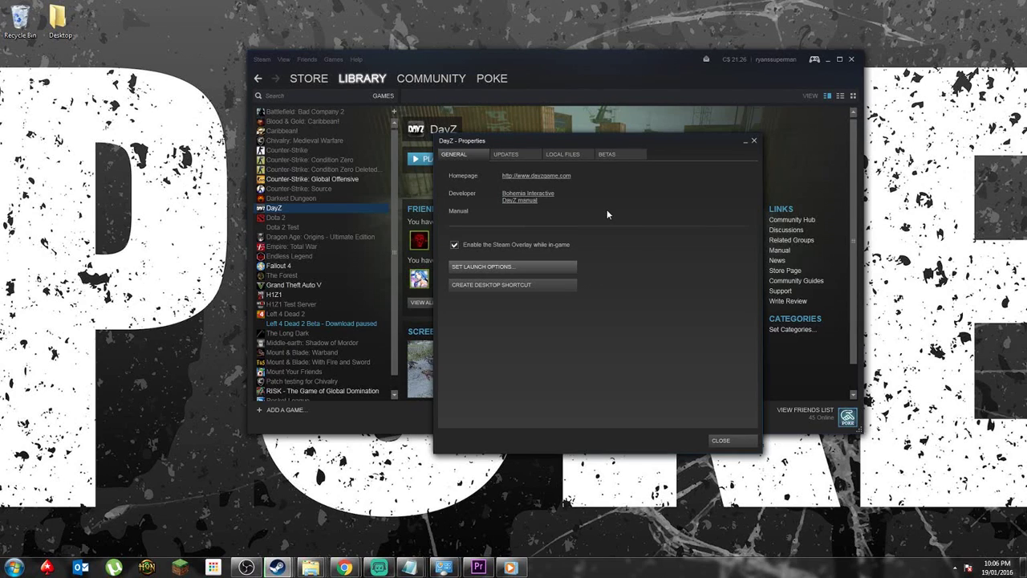
{"action": "left_click", "coordinate": [722, 441]}
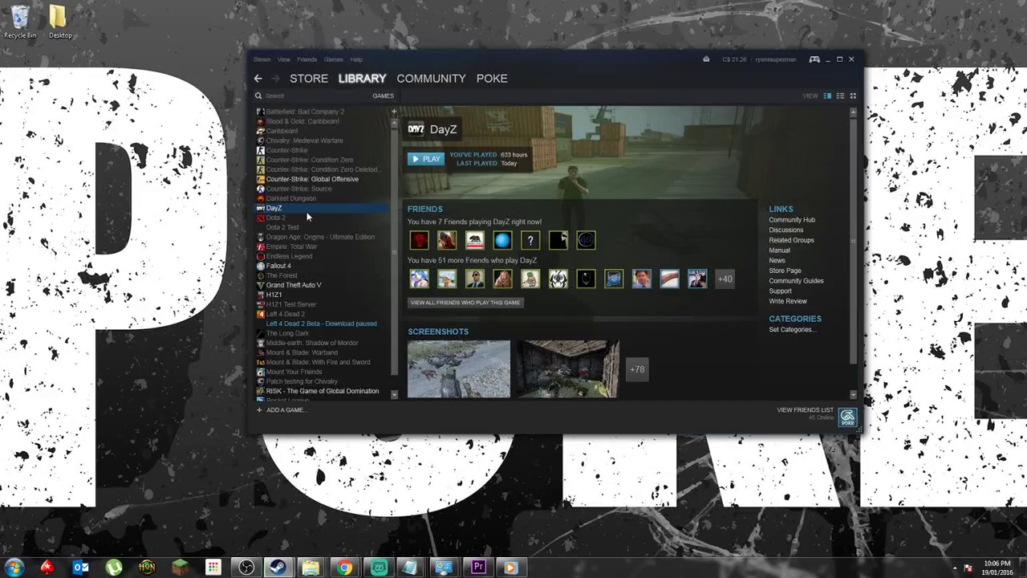
Step: Switch to the running DayZ game and open the video settings in its configuration options
{"action": "right_click", "coordinate": [307, 216]}
{"action": "left_click", "coordinate": [326, 374]}
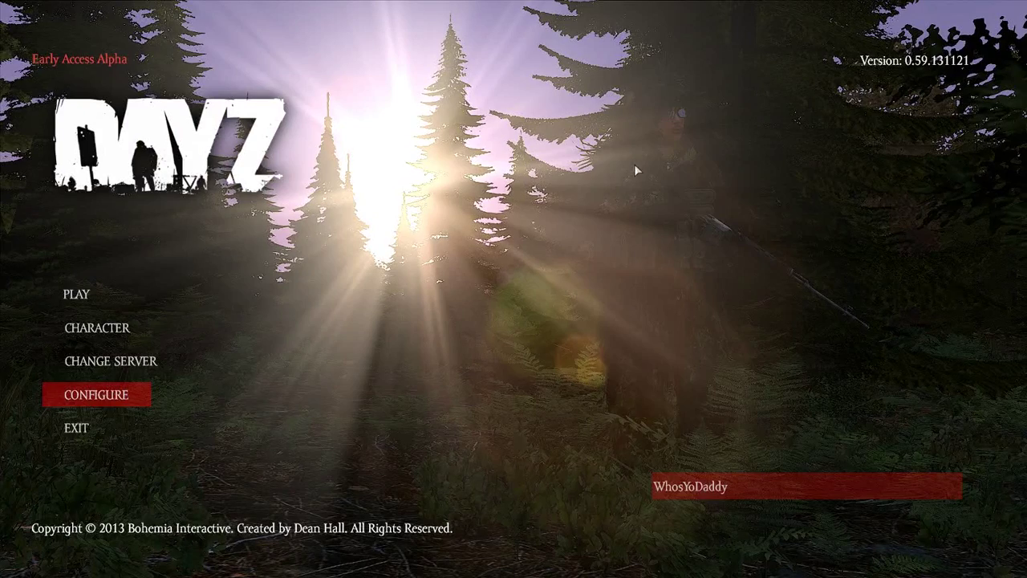
{"action": "left_click", "coordinate": [68, 398]}
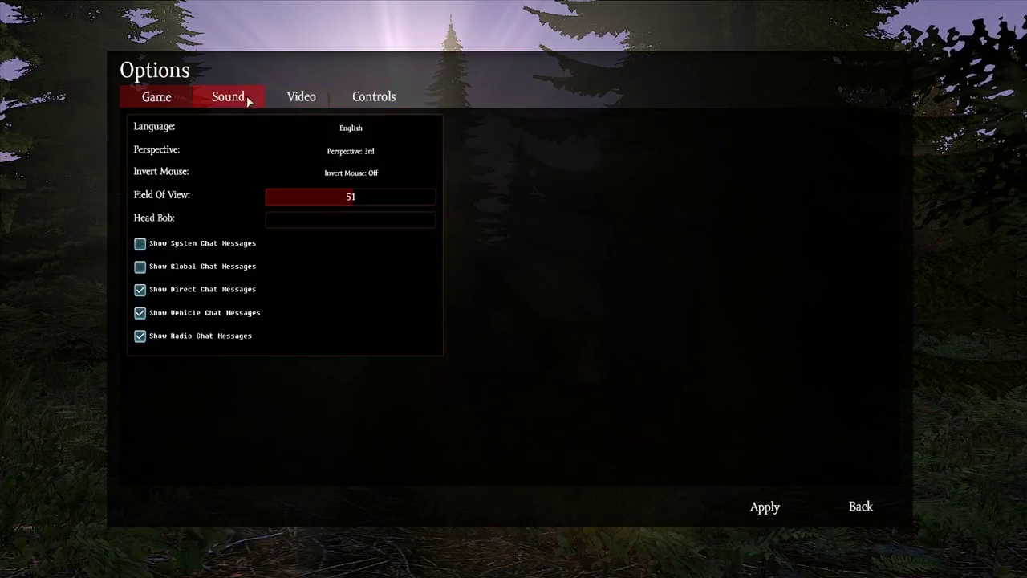
{"action": "left_click", "coordinate": [300, 97]}
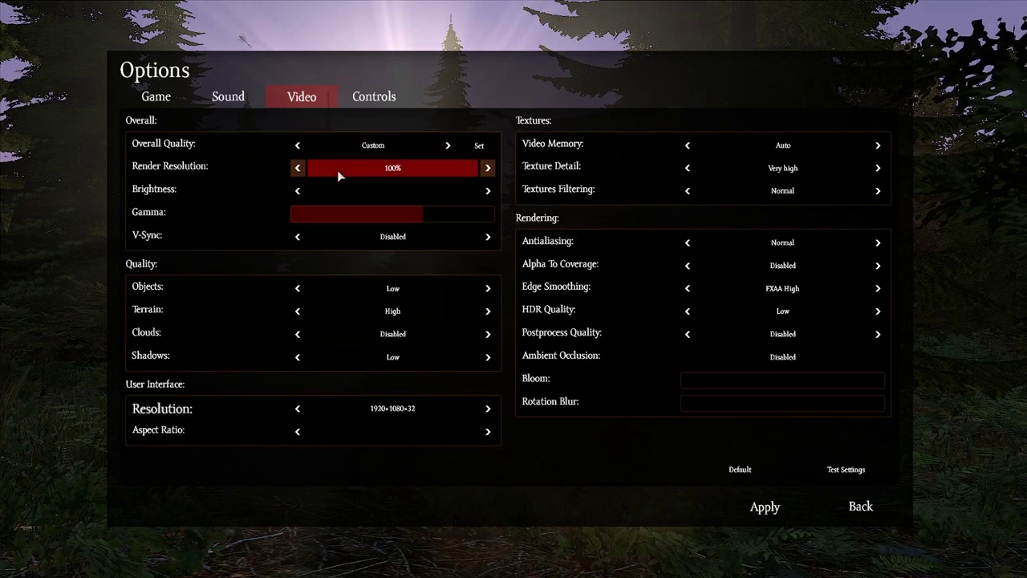
Step: Switch the render resolution between 88% and 100%, ending on 100%
{"action": "left_click", "coordinate": [489, 169]}
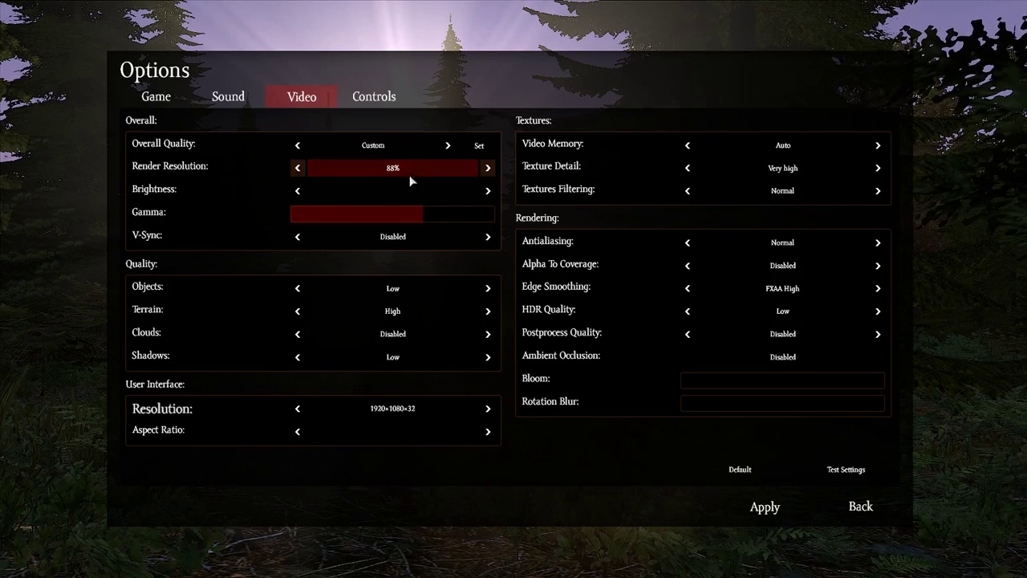
{"action": "left_click", "coordinate": [489, 168]}
{"action": "left_click", "coordinate": [489, 168]}
{"action": "left_click", "coordinate": [489, 168]}
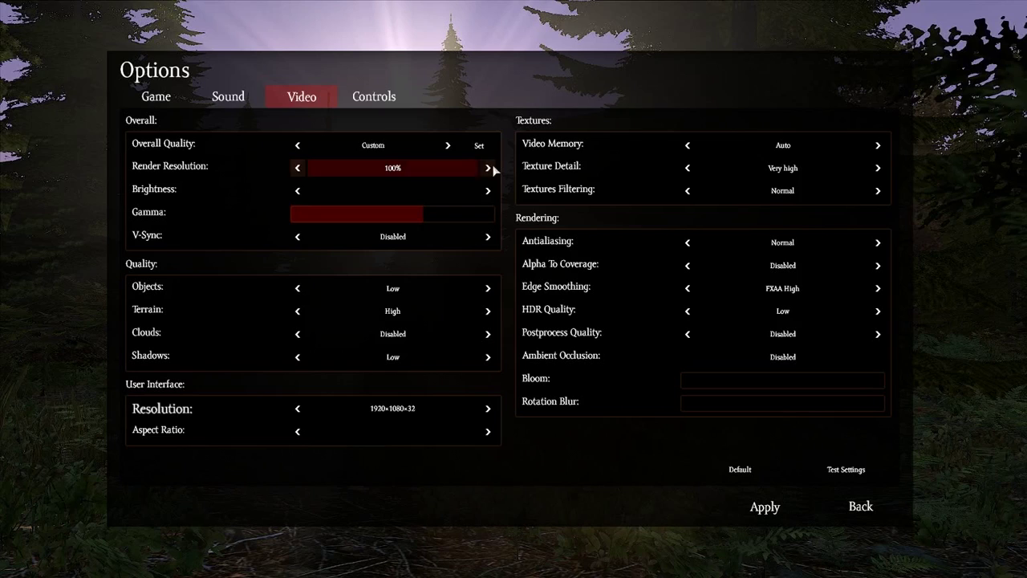
{"action": "left_click", "coordinate": [297, 167]}
{"action": "left_click", "coordinate": [298, 167]}
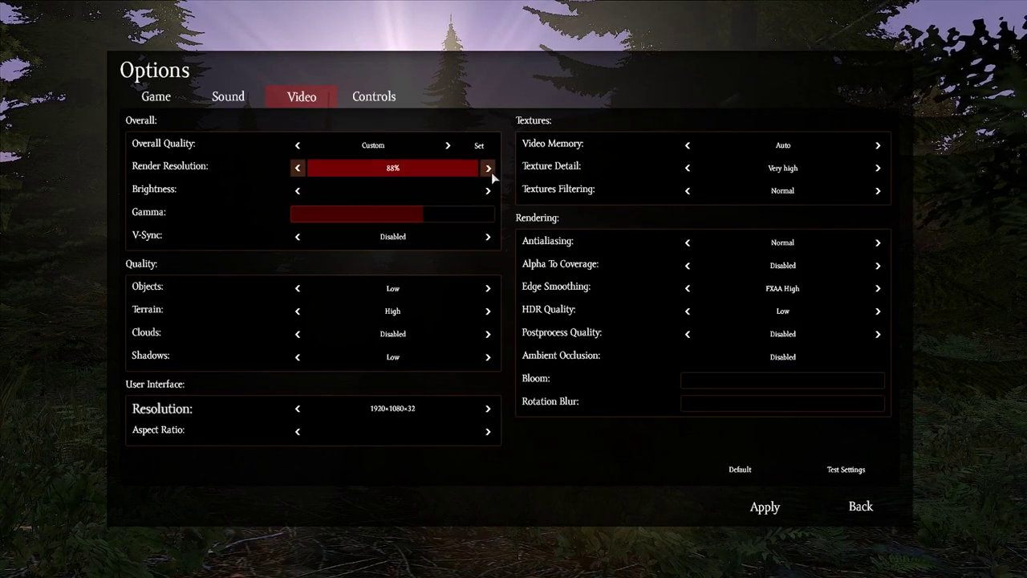
{"action": "left_click", "coordinate": [487, 168]}
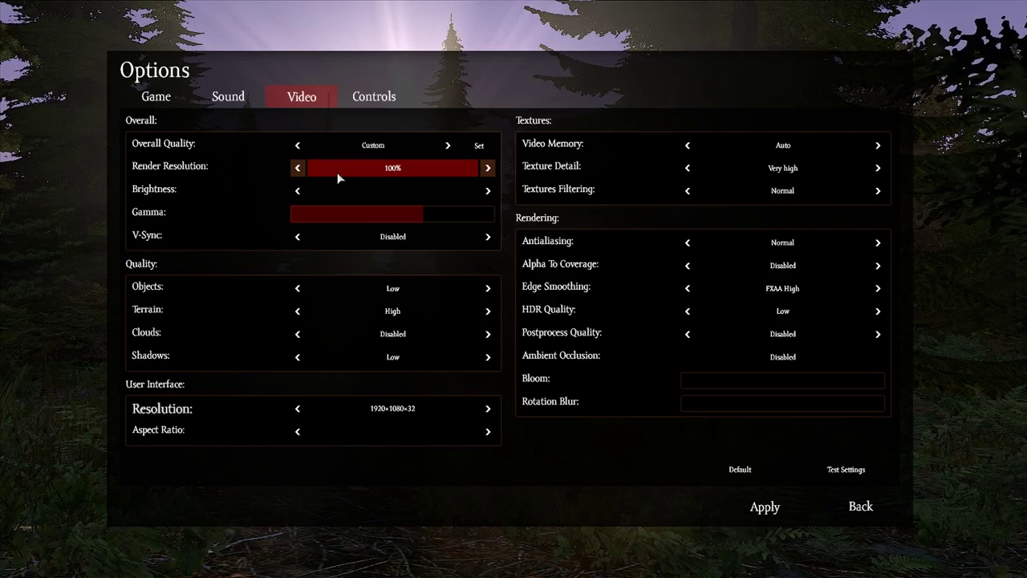
{"action": "key", "text": "Right"}
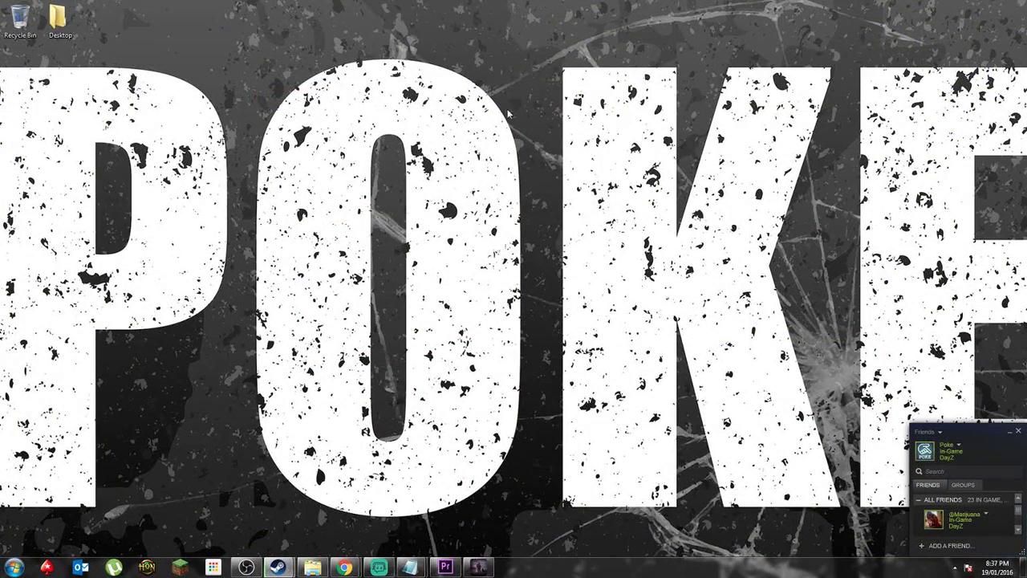
Step: Open the DayZ folder in the Documents library
{"action": "left_click", "coordinate": [15, 567]}
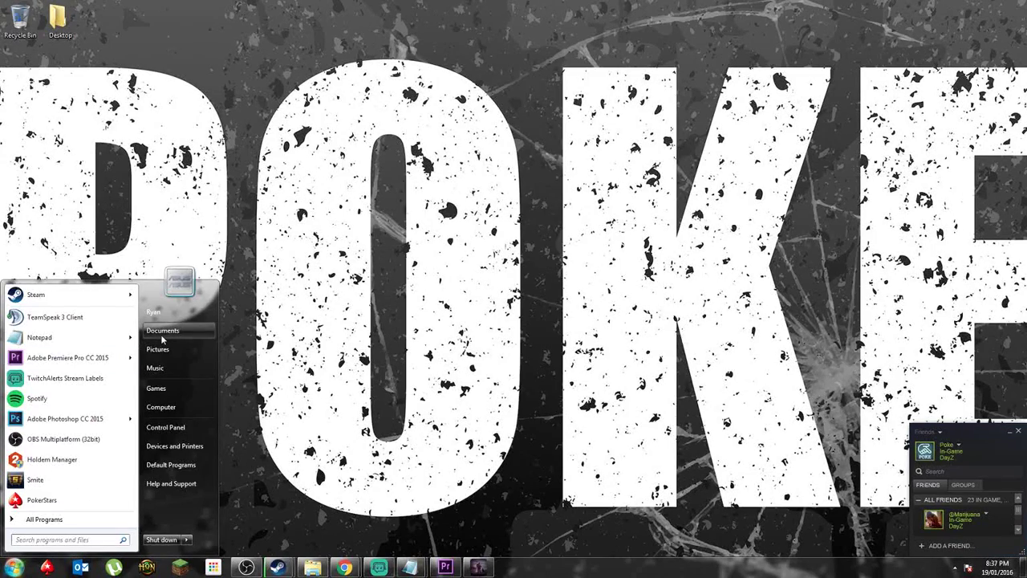
{"action": "left_click", "coordinate": [201, 337]}
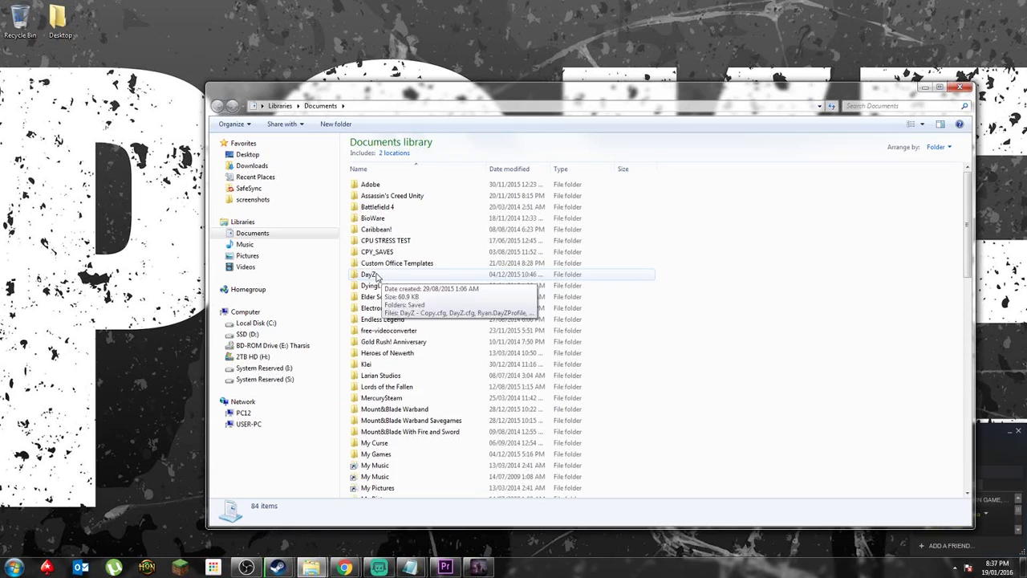
{"action": "double_click", "coordinate": [375, 275]}
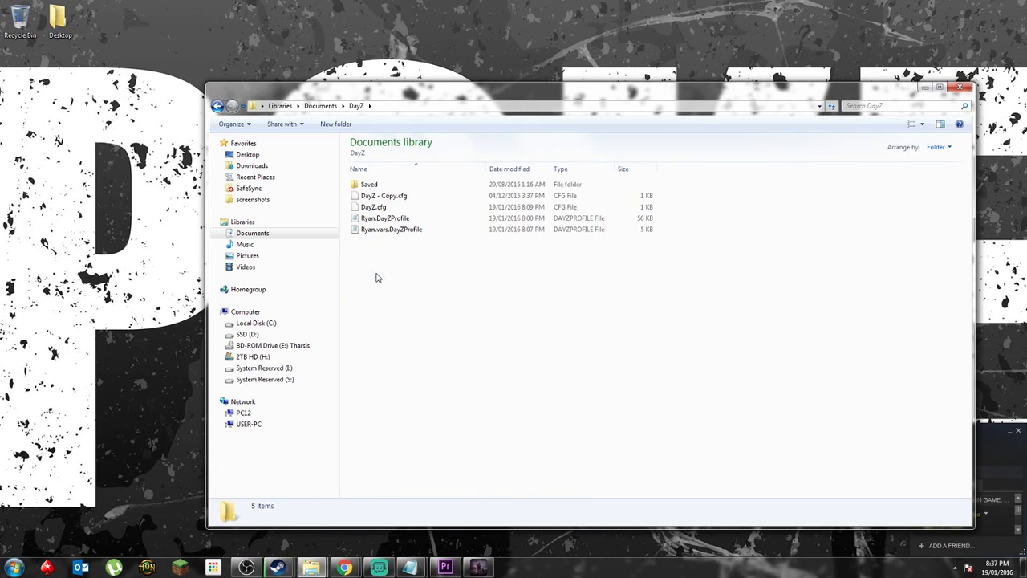
Step: View DayZ.cfg in Notepad without making Notepad the default program for this file type, and close the file
{"action": "right_click", "coordinate": [379, 212]}
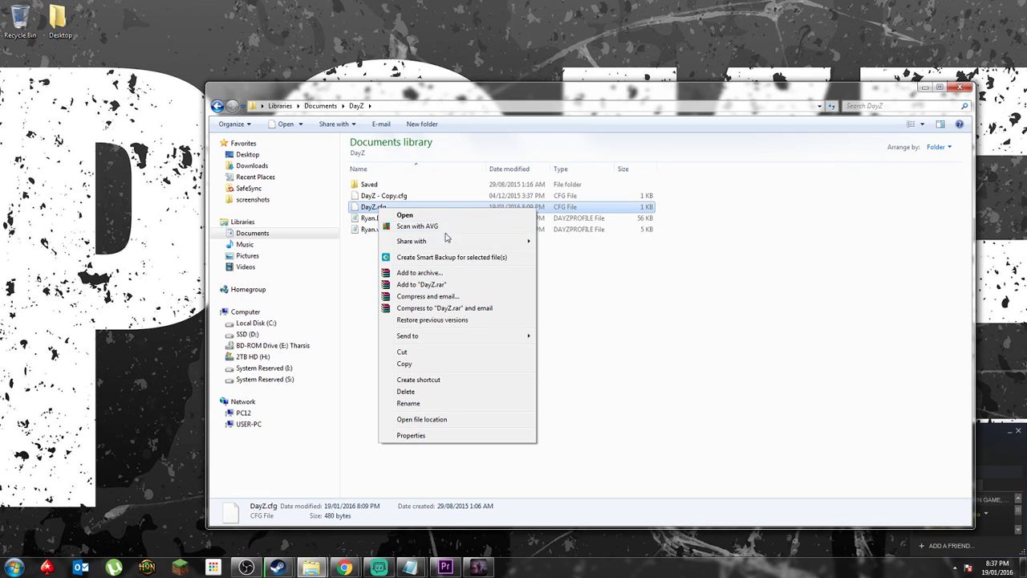
{"action": "mouse_move", "coordinate": [452, 247]}
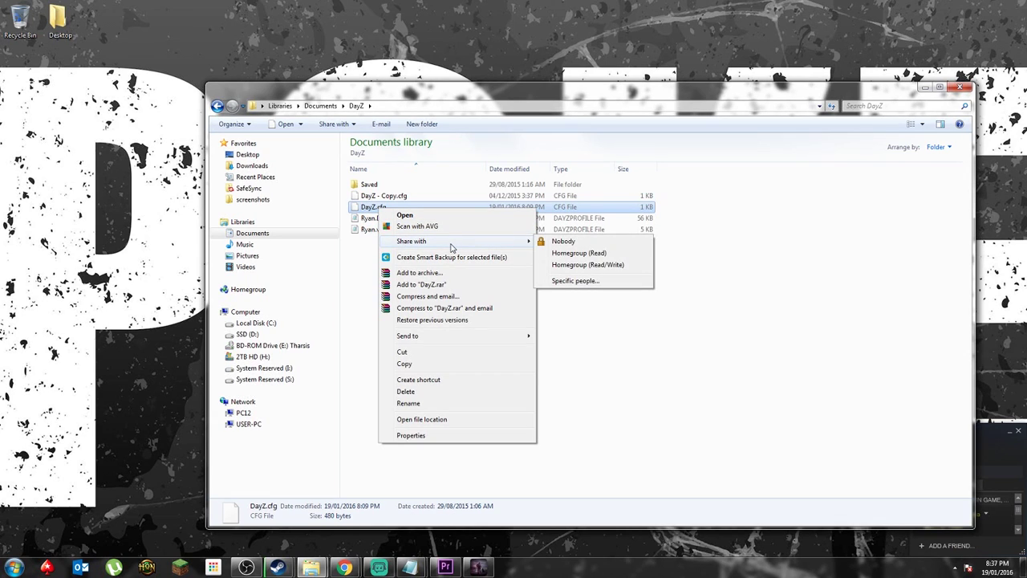
{"action": "left_click", "coordinate": [438, 217]}
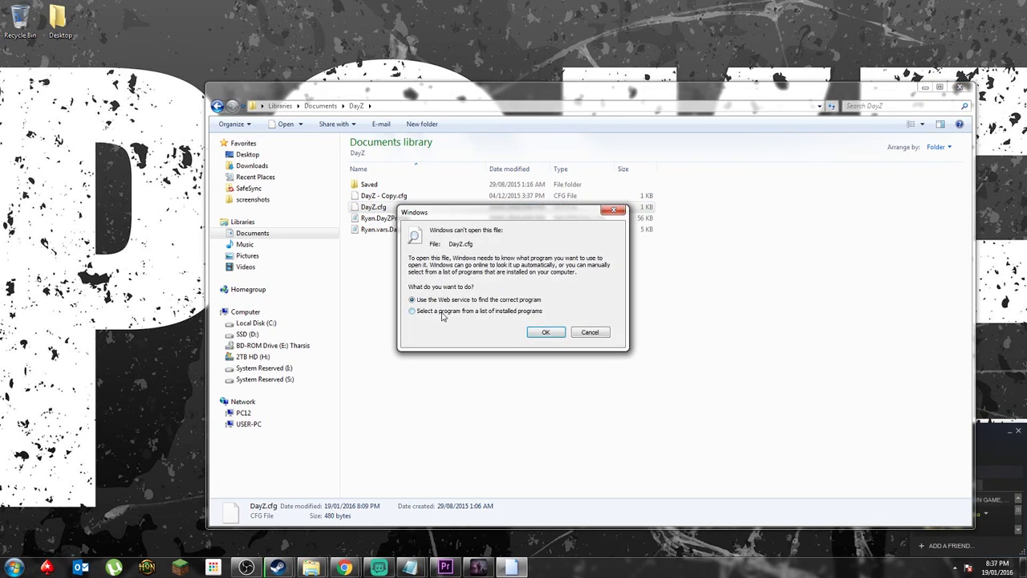
{"action": "left_click", "coordinate": [544, 331]}
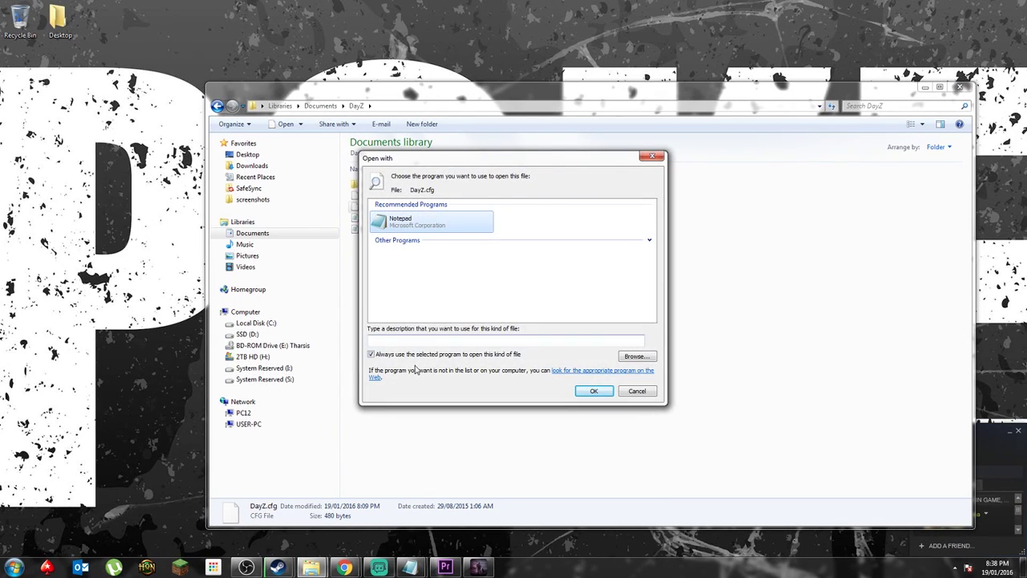
{"action": "left_click", "coordinate": [371, 354]}
{"action": "double_click", "coordinate": [394, 223]}
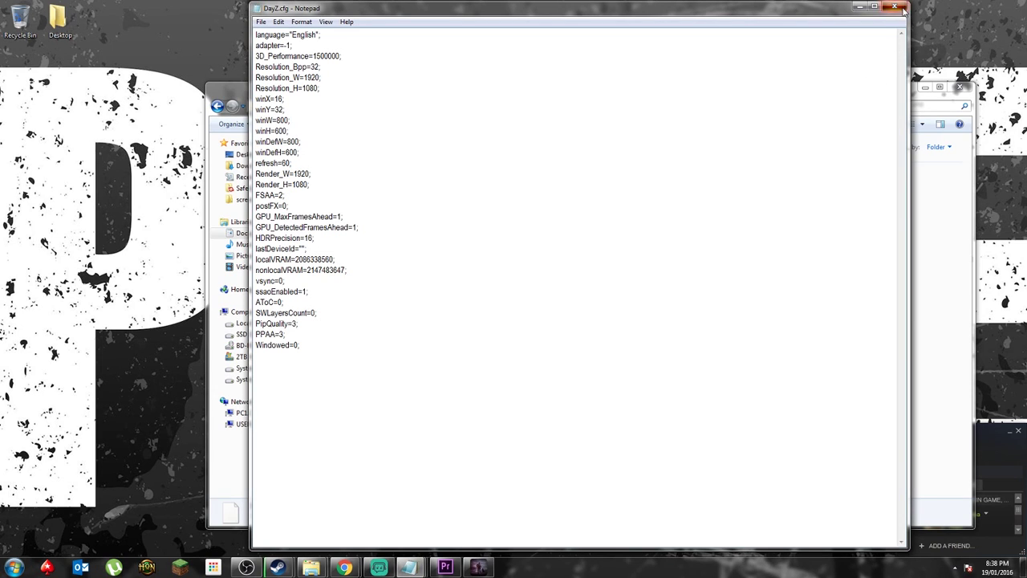
{"action": "left_click", "coordinate": [903, 9]}
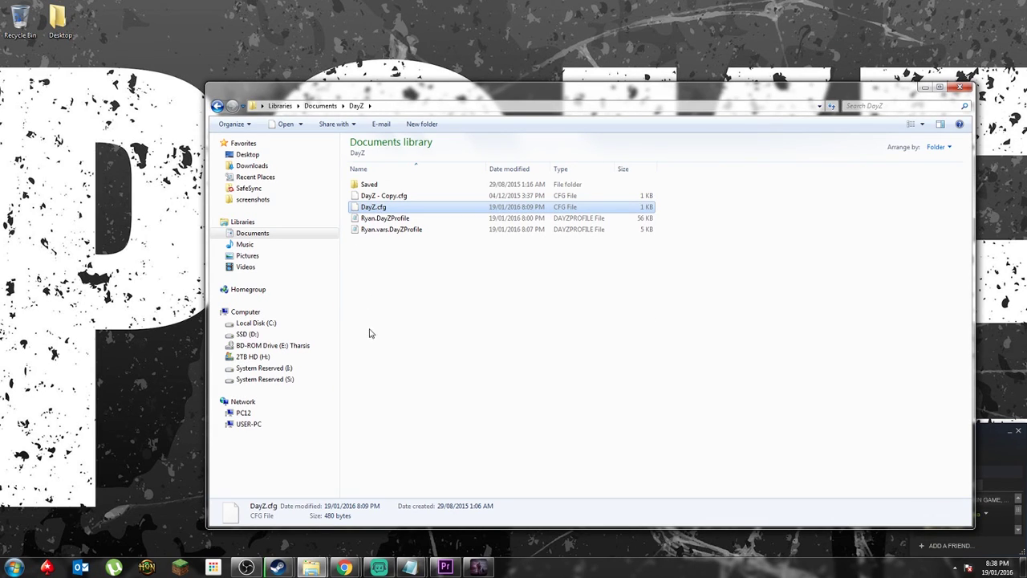
Step: Open the main DayZProfile file, not the vars one, in Notepad and go to the settings at its end
{"action": "left_click", "coordinate": [403, 295]}
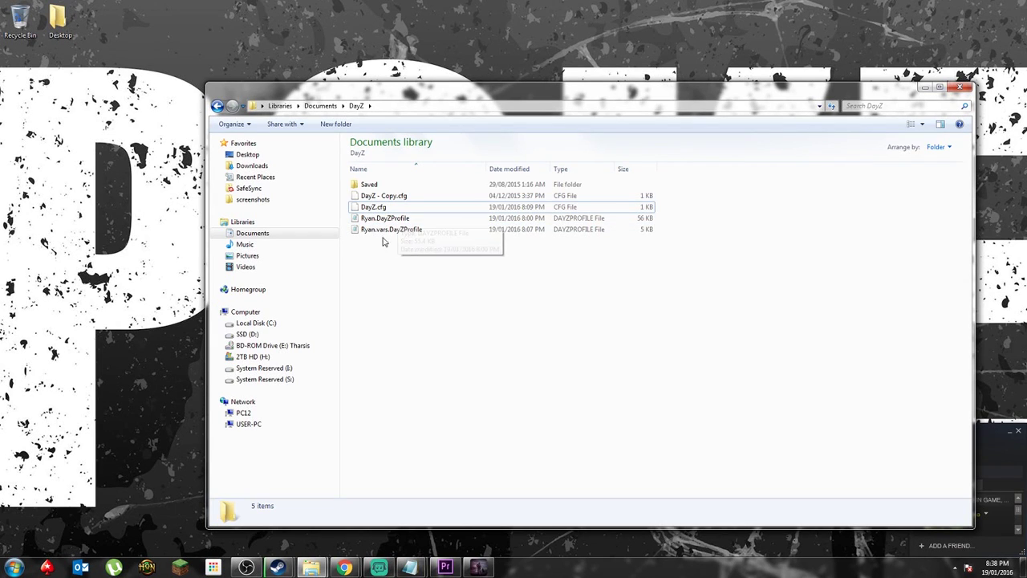
{"action": "left_click", "coordinate": [397, 221]}
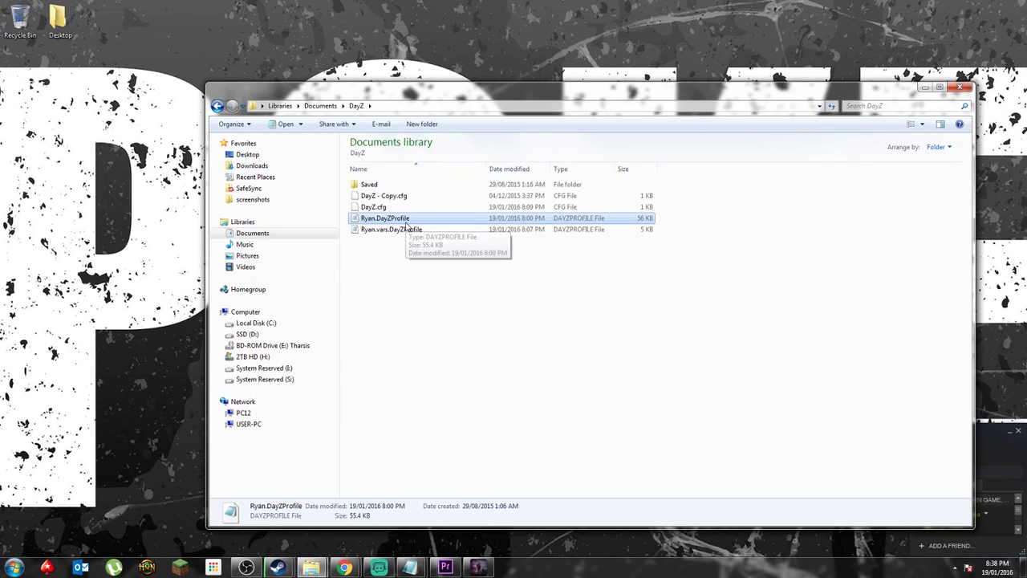
{"action": "double_click", "coordinate": [406, 223]}
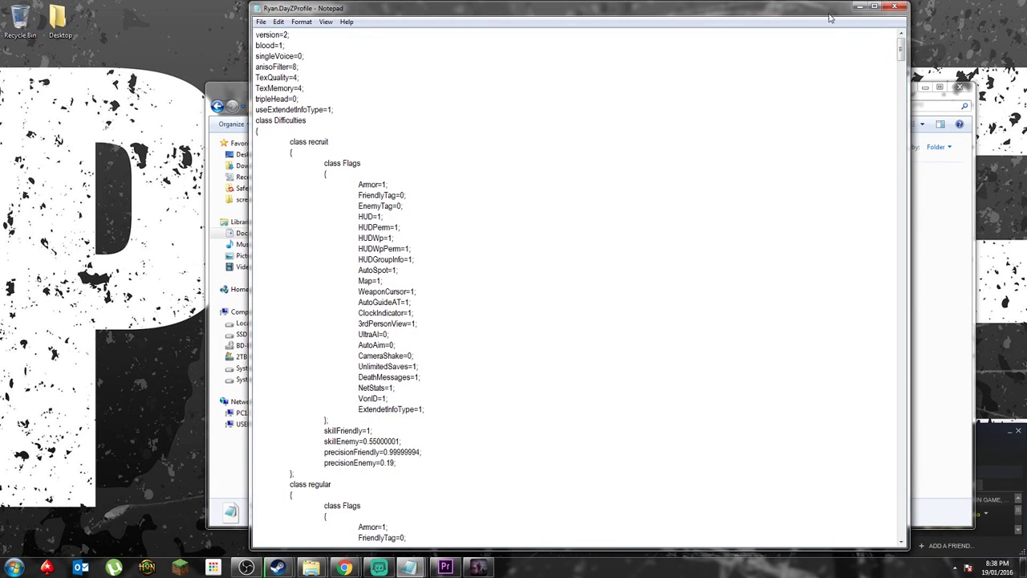
{"action": "left_click_drag", "start_coordinate": [831, 18], "coordinate": [796, 17]}
{"action": "left_click", "coordinate": [370, 80]}
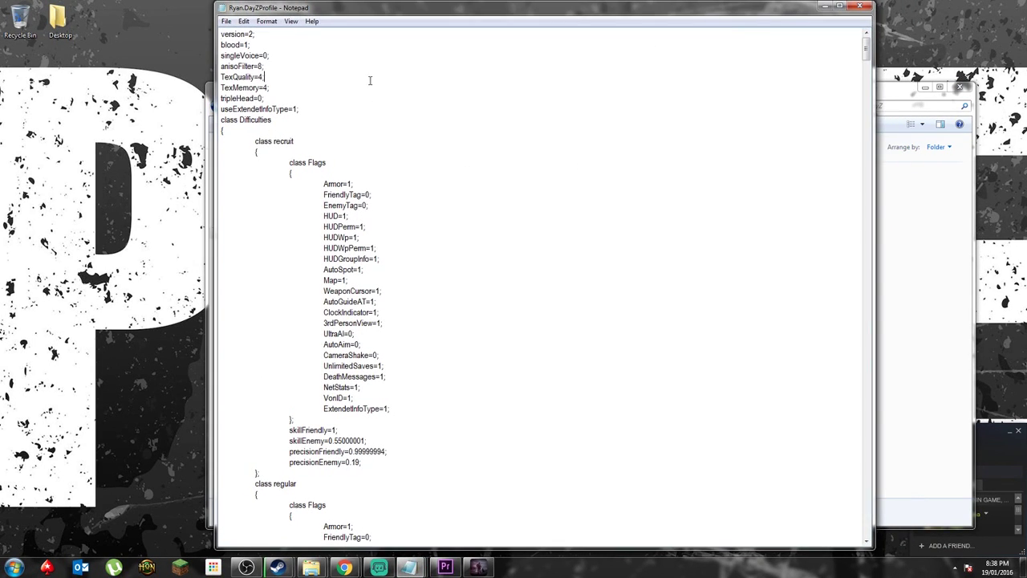
{"action": "left_click_drag", "start_coordinate": [866, 49], "coordinate": [867, 539]}
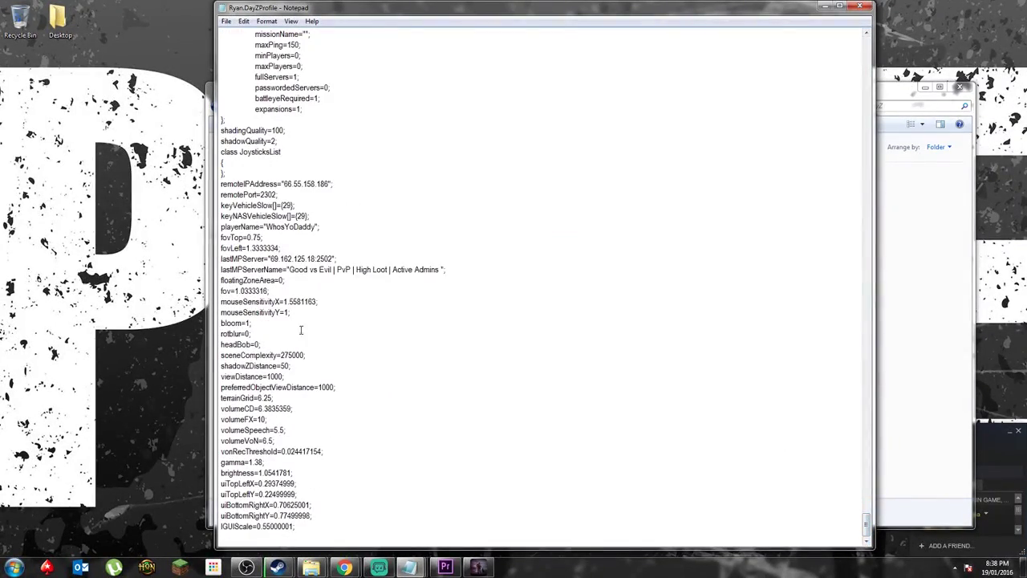